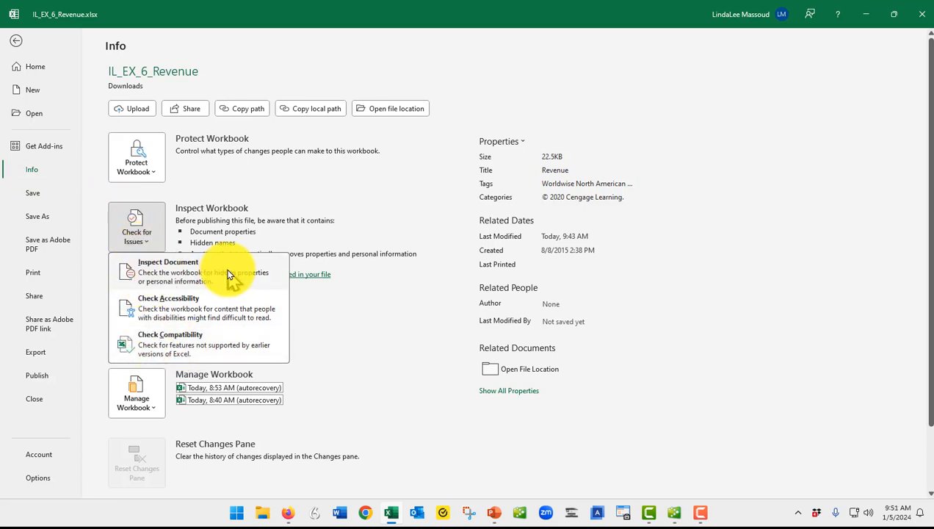
# - Run the compatibility check, hide and show again the Excel 97-2003 version in its results, and close the checker
pyautogui.click(173, 347)
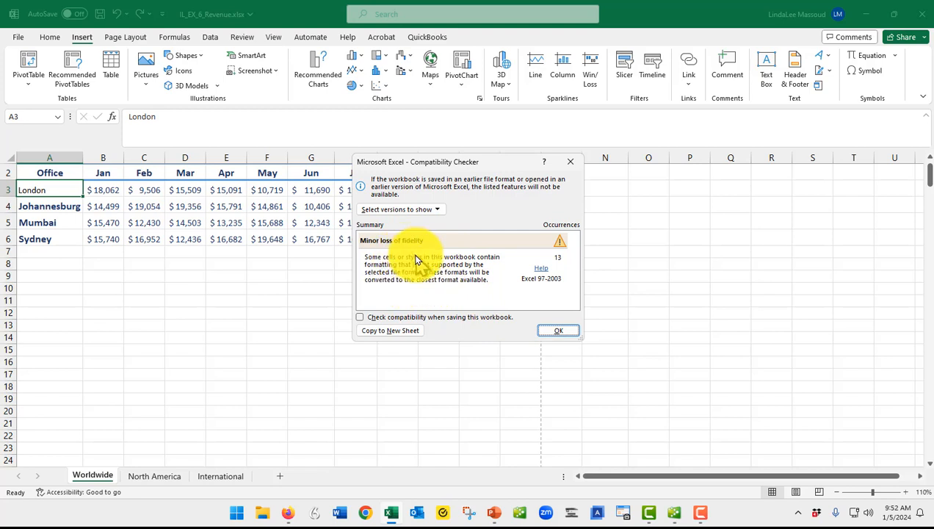
pyautogui.click(438, 212)
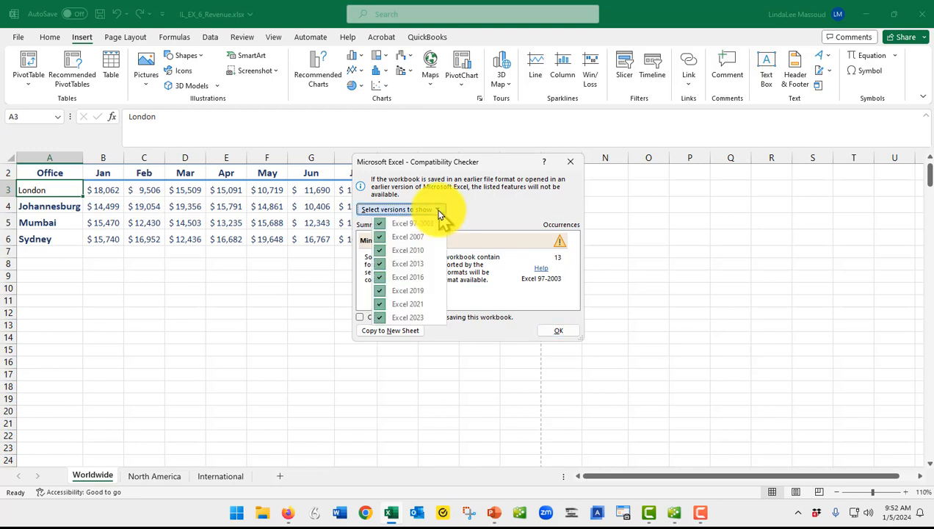
pyautogui.click(379, 225)
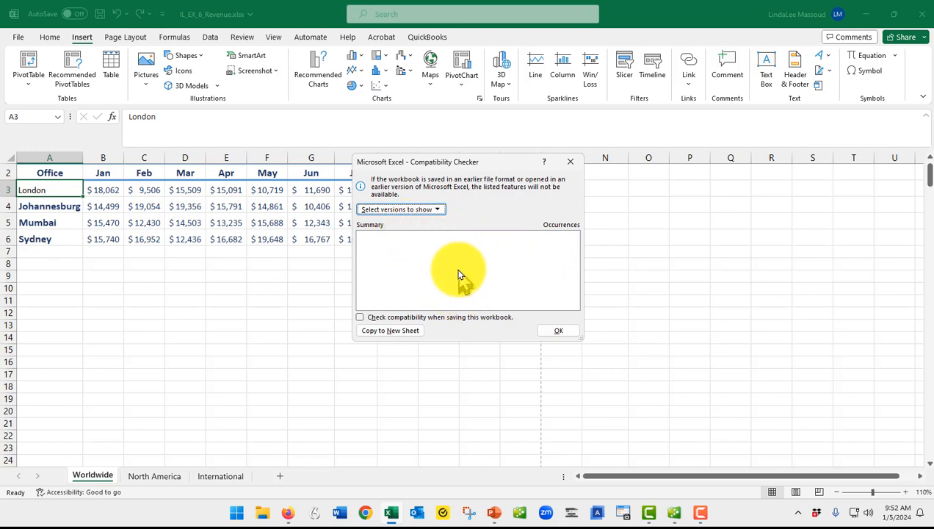
pyautogui.click(436, 211)
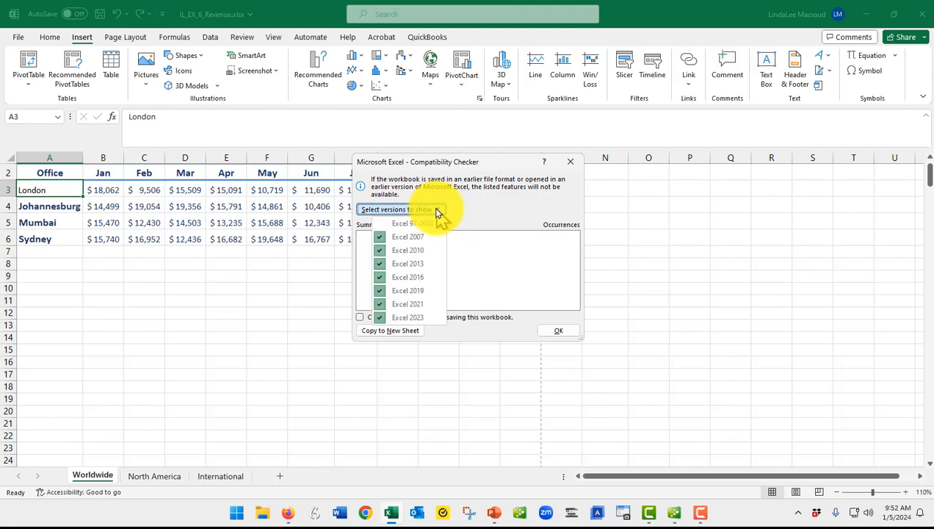
pyautogui.click(385, 226)
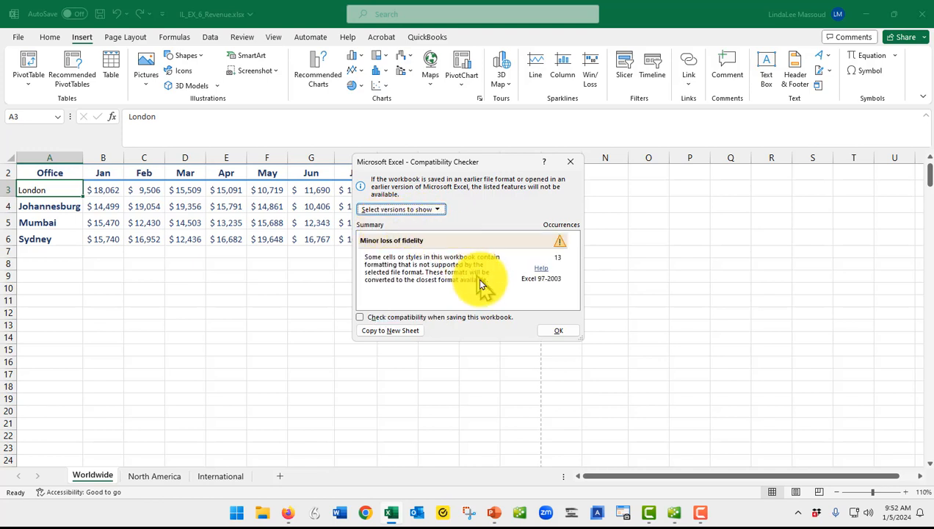
pyautogui.click(555, 334)
pyautogui.click(593, 327)
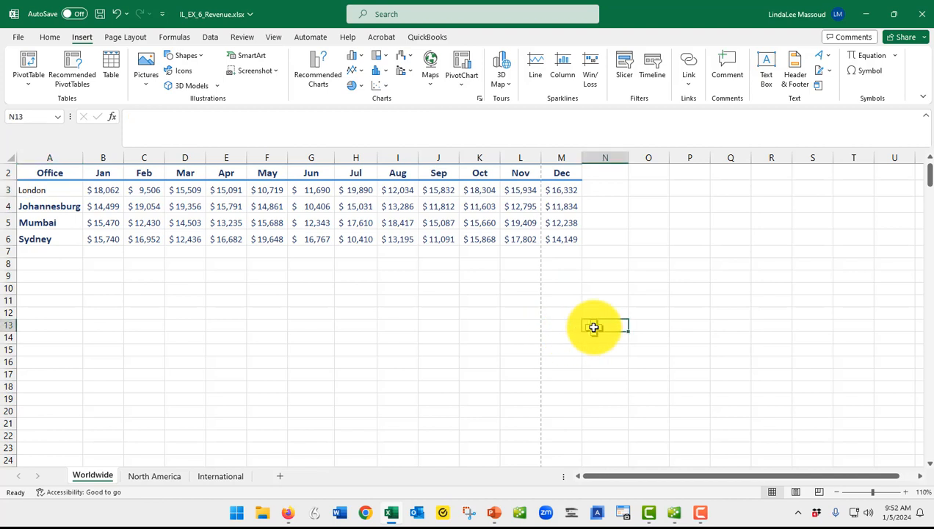
pyautogui.click(920, 476)
pyautogui.moveTo(920, 476); pyautogui.dragTo(920, 476)
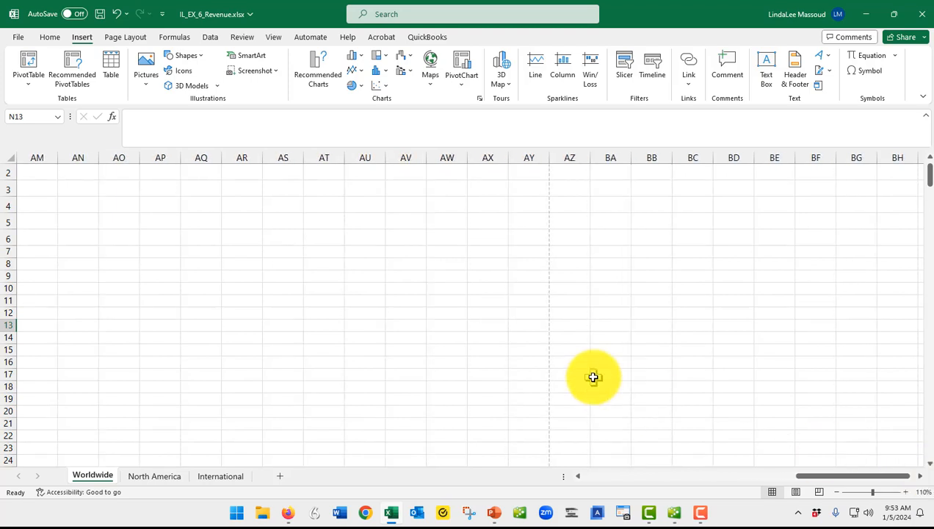
pyautogui.click(26, 114)
pyautogui.write('LL')
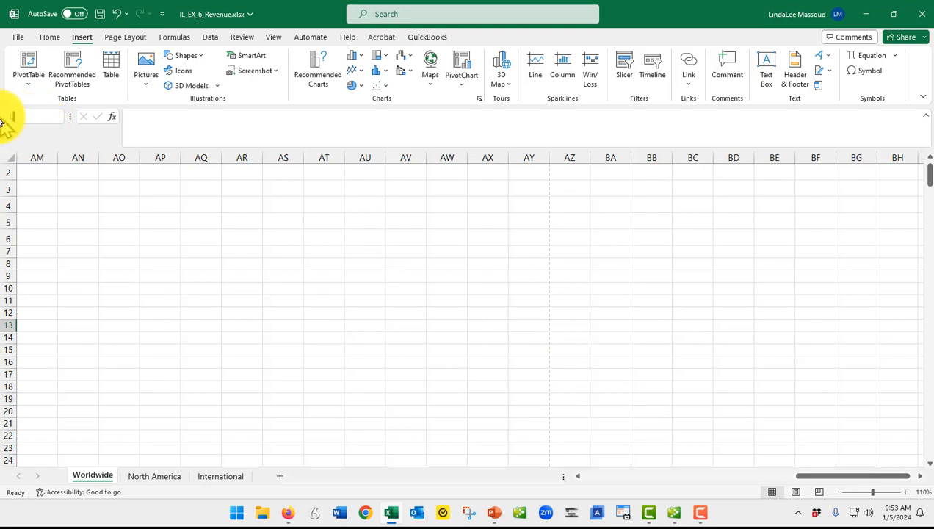
pyautogui.write('L')
pyautogui.hotkey('ctrl', 'a')
pyautogui.press('BackSpace')
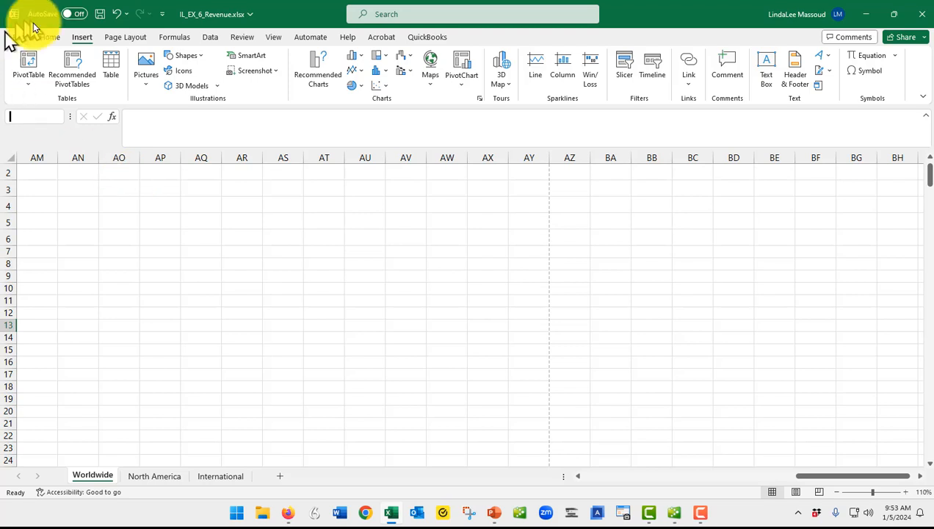
# - Use Go To to reach cell LL1 on the Worldwide sheet and enter 1 in it
pyautogui.click(50, 40)
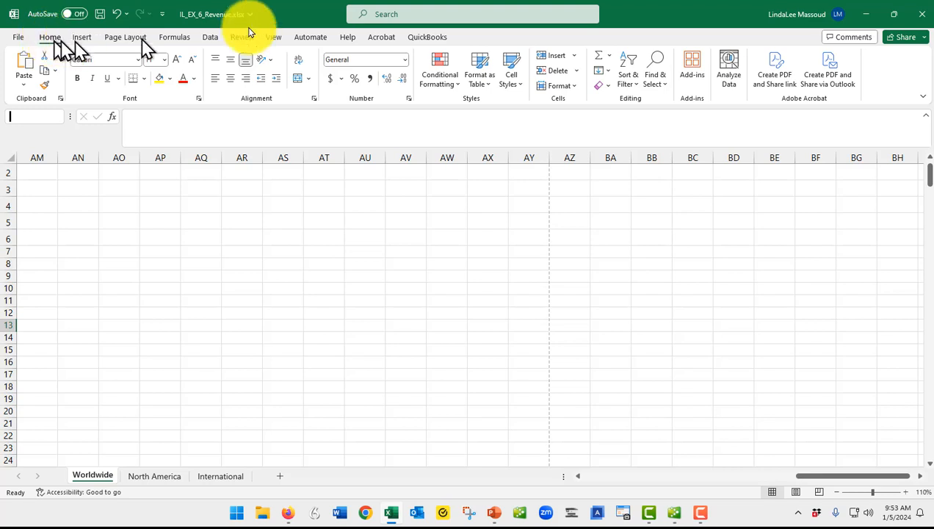
pyautogui.click(657, 82)
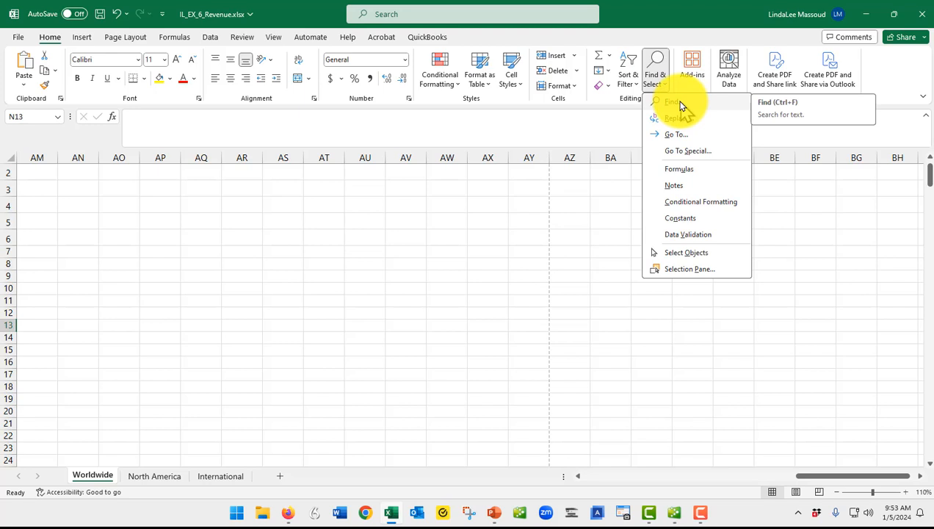
pyautogui.click(676, 134)
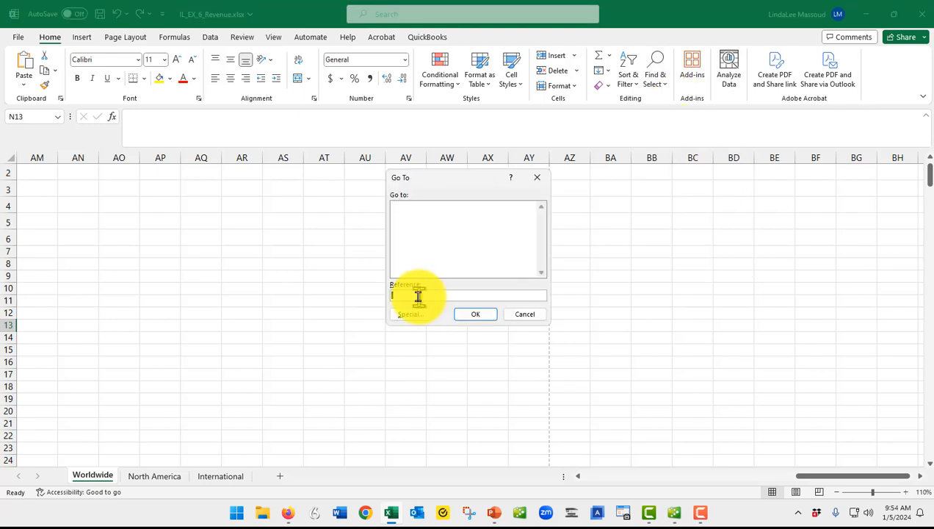
pyautogui.write('LL1')
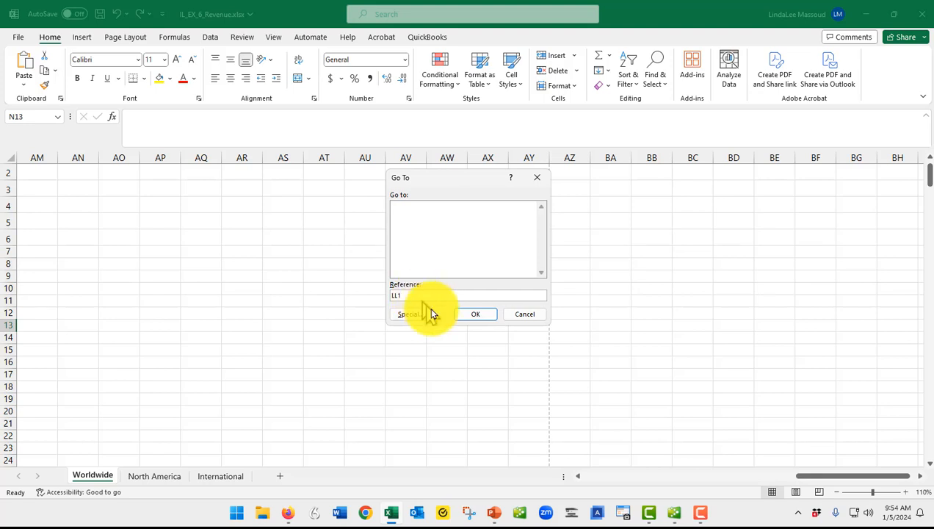
pyautogui.click(478, 315)
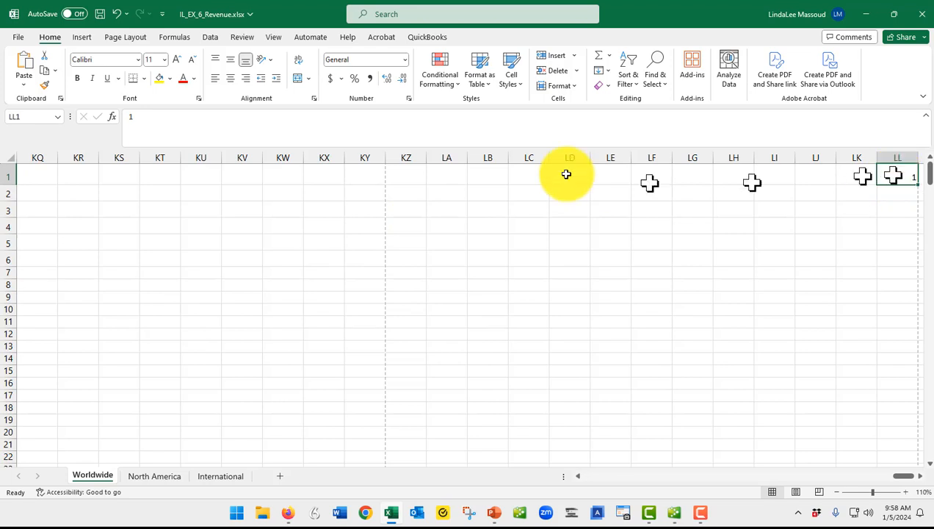
# - Check the workbook's compatibility with earlier Excel versions, close the report, and clear cell LL1
pyautogui.click(19, 38)
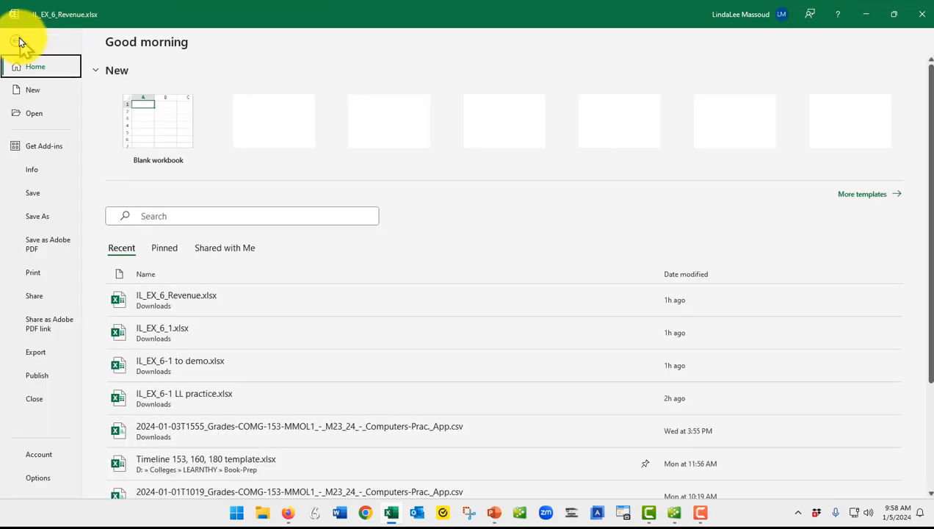
pyautogui.click(31, 171)
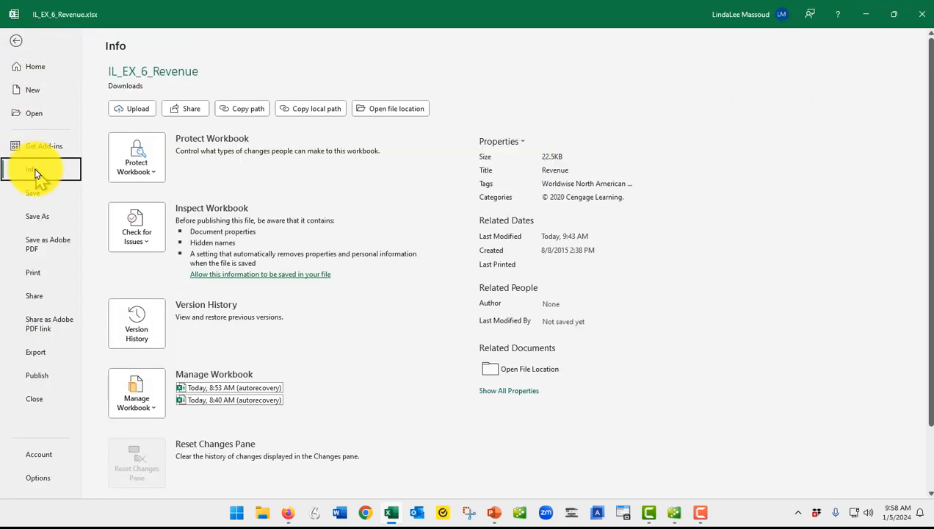
pyautogui.click(142, 230)
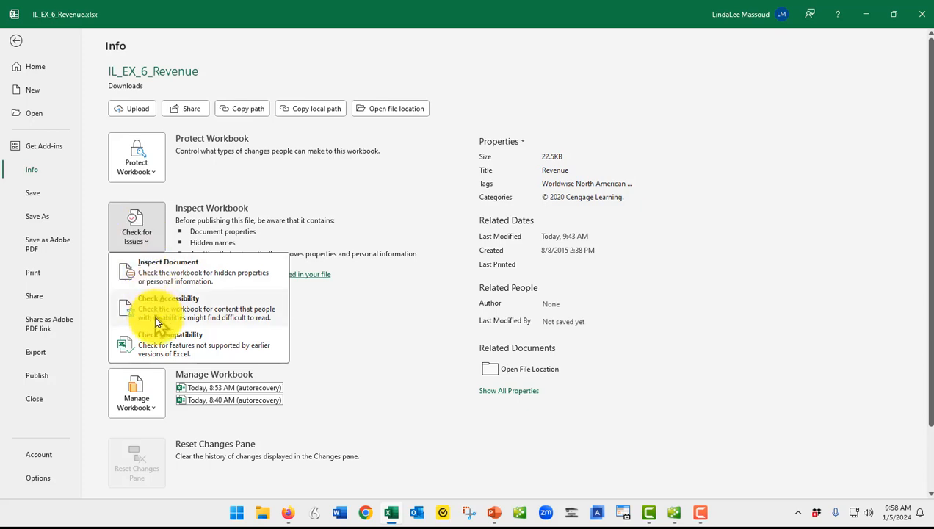
pyautogui.click(168, 348)
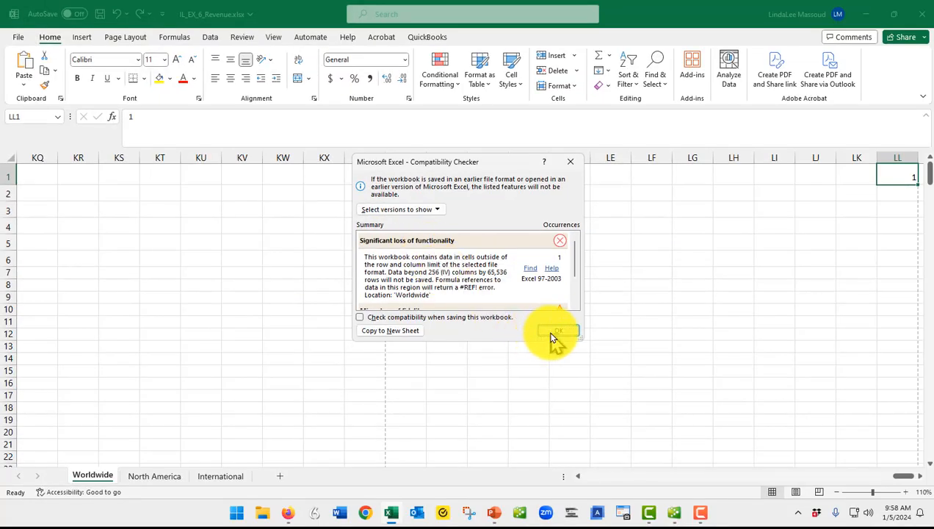
pyautogui.click(553, 332)
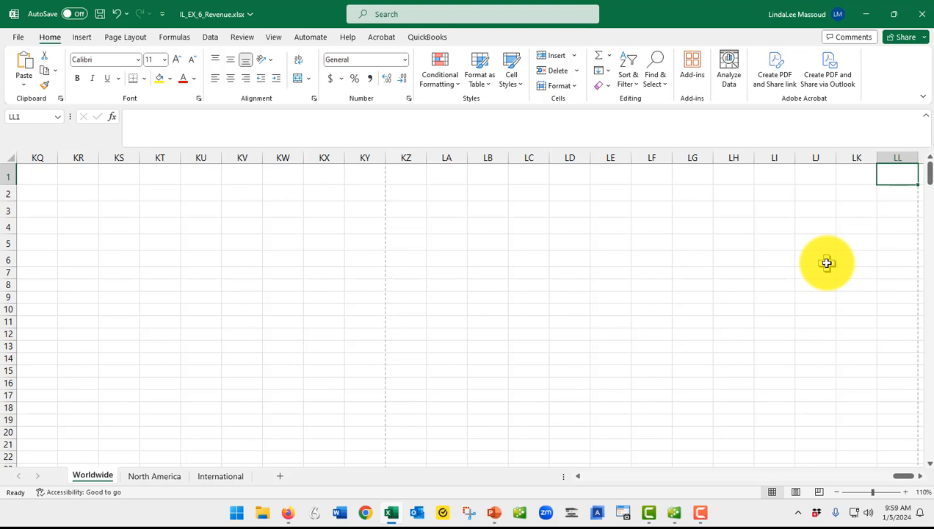
# - Return to cell A1 of the Worldwide sheet, run the compatibility check again, and close its report
pyautogui.hotkey('ctrl', 'Home')
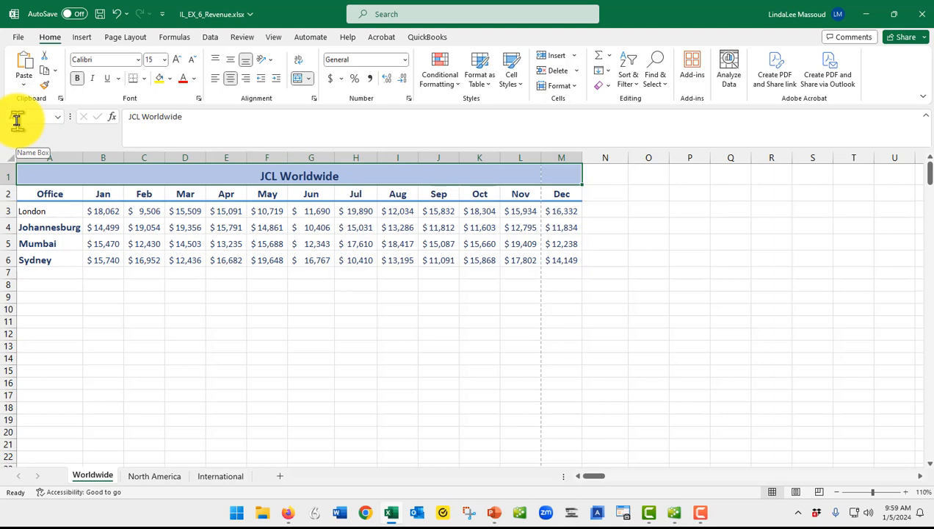
pyautogui.click(18, 37)
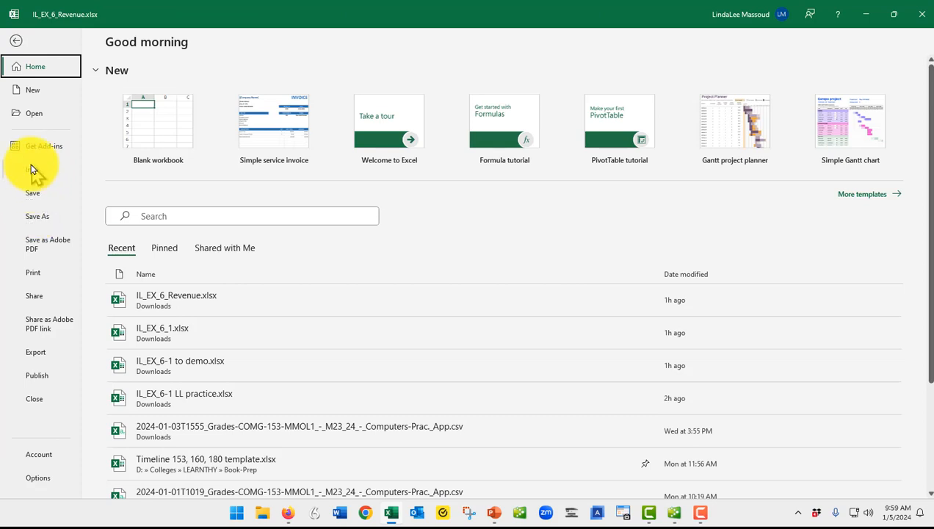
pyautogui.click(33, 171)
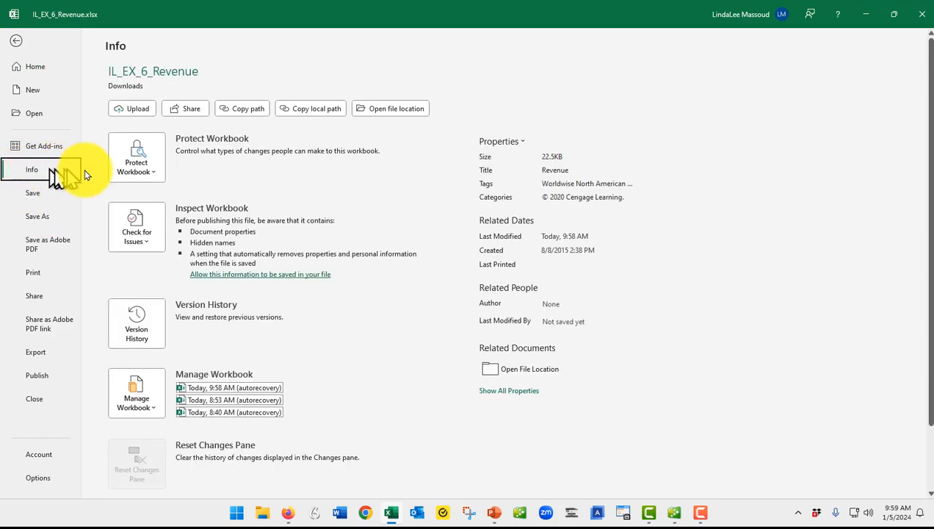
pyautogui.click(162, 228)
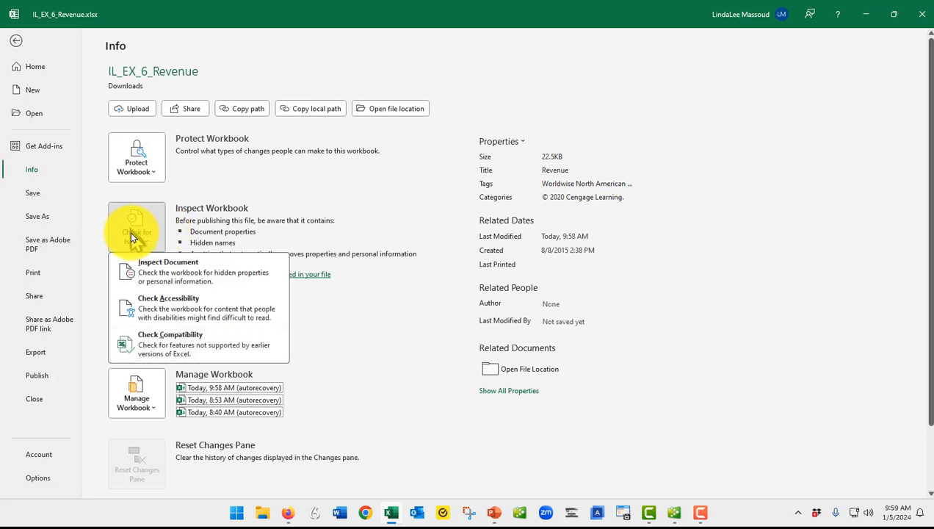
pyautogui.click(130, 231)
pyautogui.click(131, 231)
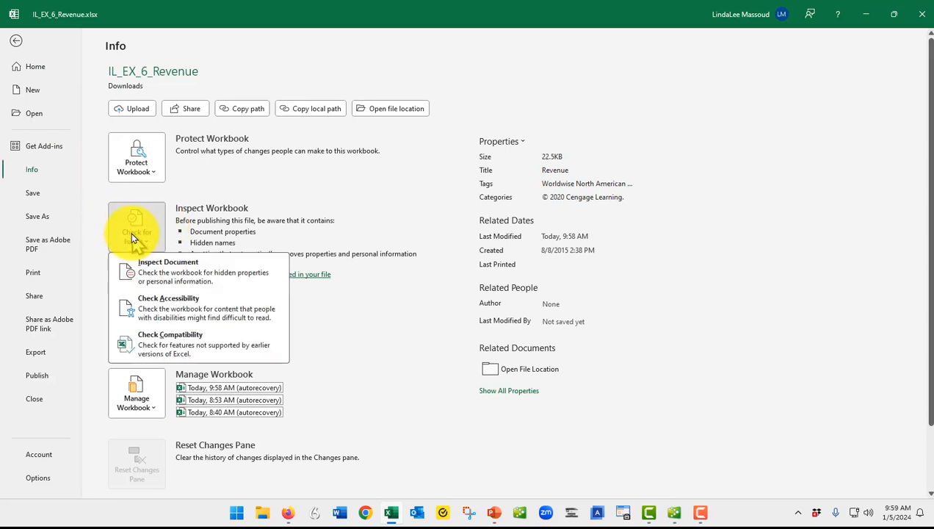
pyautogui.click(162, 340)
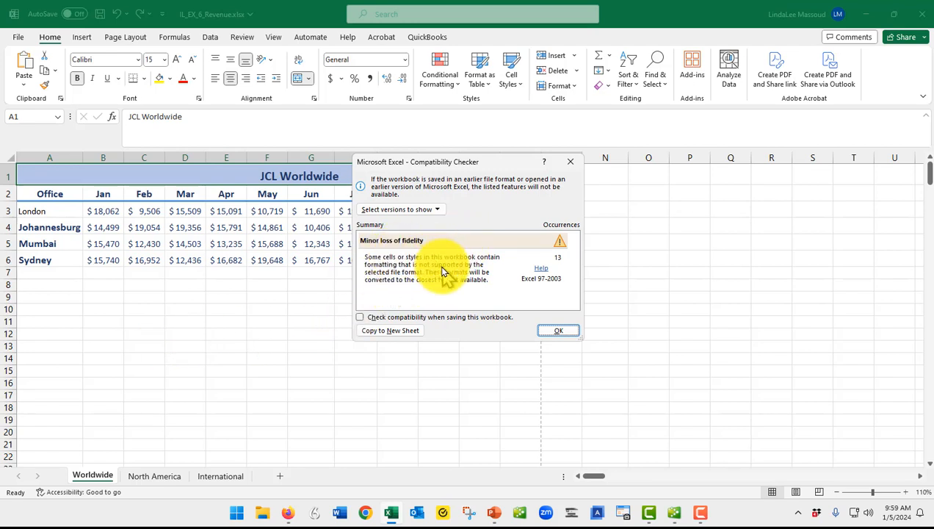
pyautogui.click(558, 331)
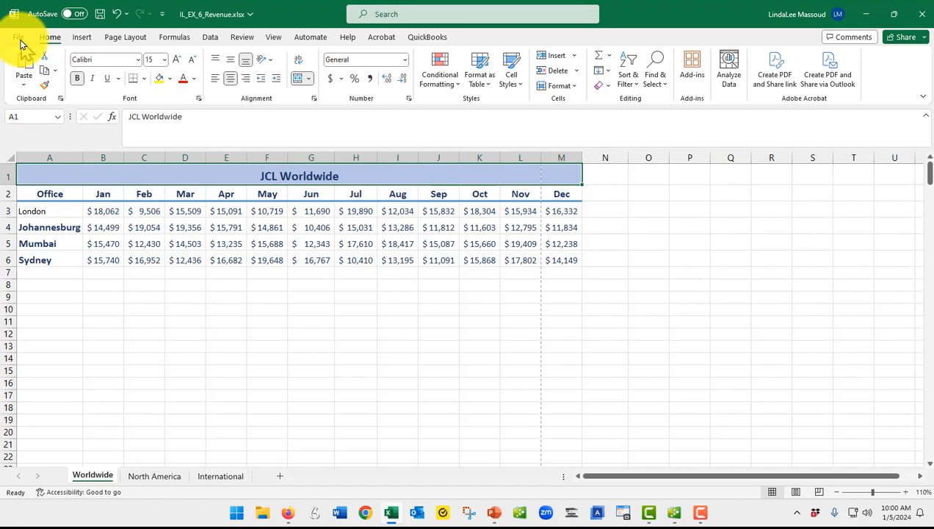
# - Open the export options and review the file types the workbook can be saved as
pyautogui.click(20, 42)
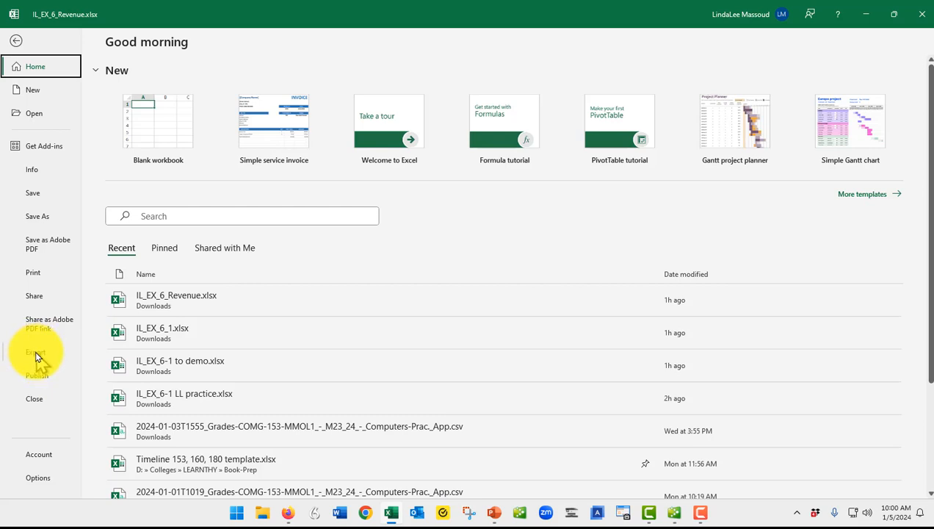
pyautogui.click(35, 353)
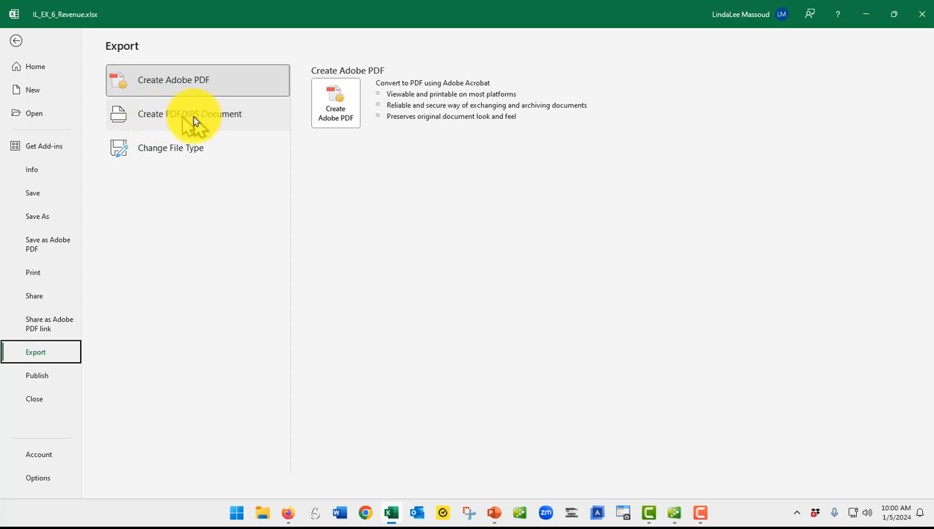
pyautogui.click(170, 149)
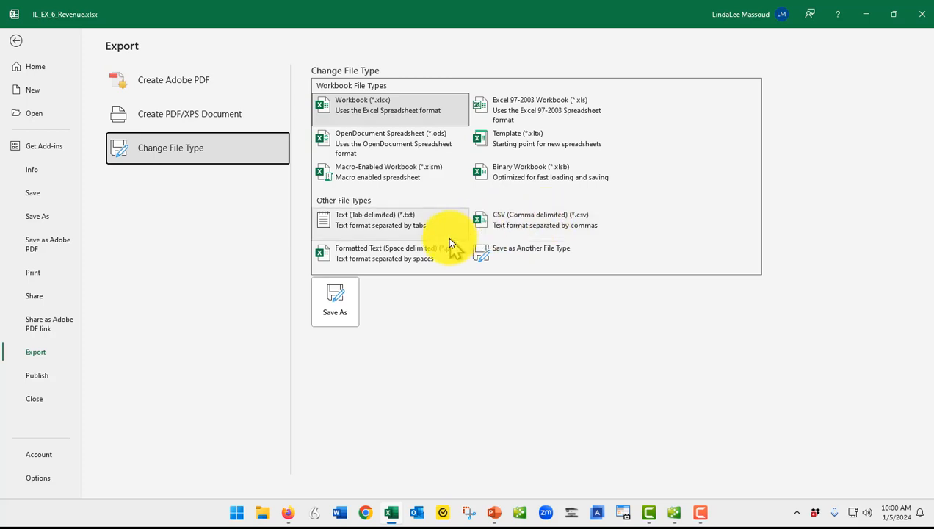
pyautogui.click(337, 312)
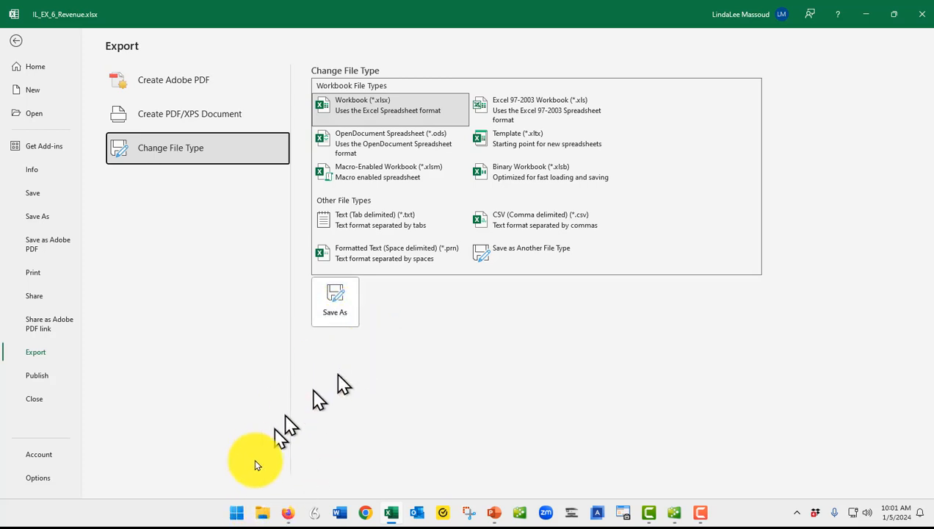
pyautogui.click(336, 300)
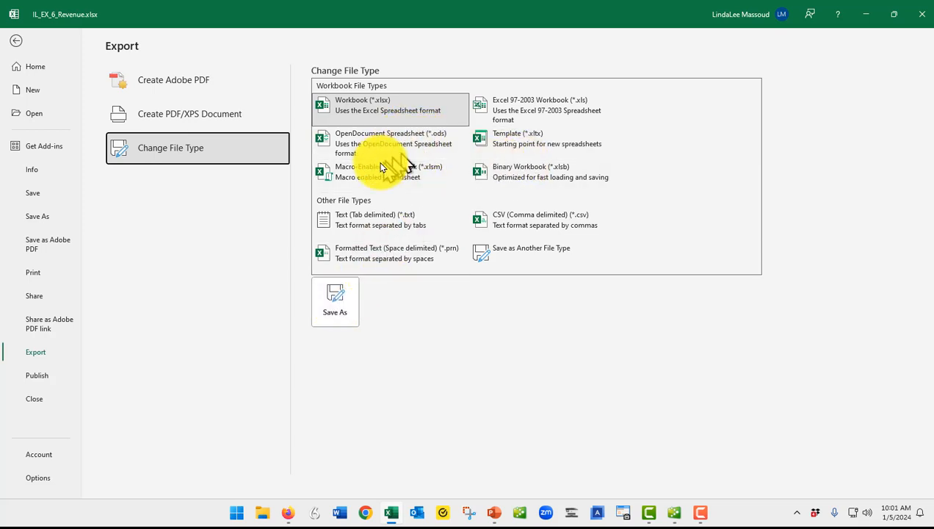
# - Publish the workbook as the PDF IL_EX_6_Revenue.pdf in Downloads and view that folder in File Explorer
pyautogui.click(171, 118)
pyautogui.click(334, 163)
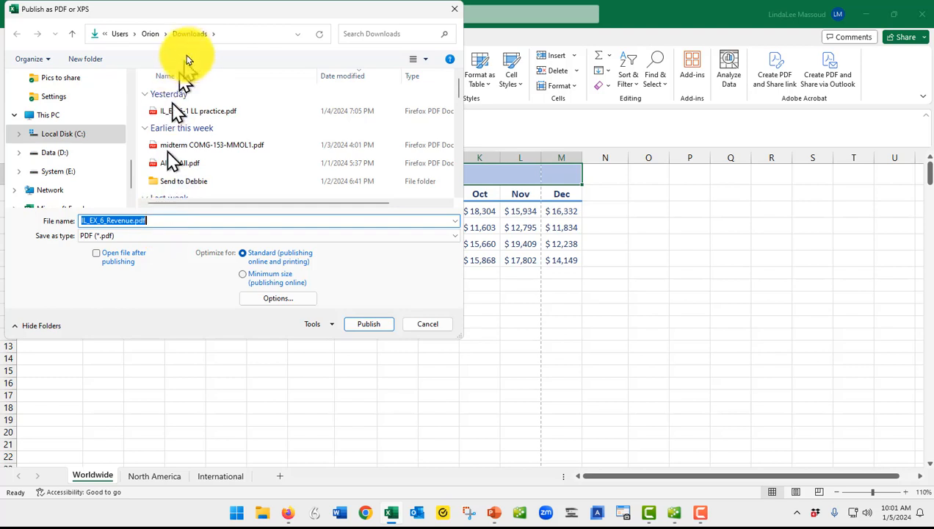
pyautogui.click(367, 325)
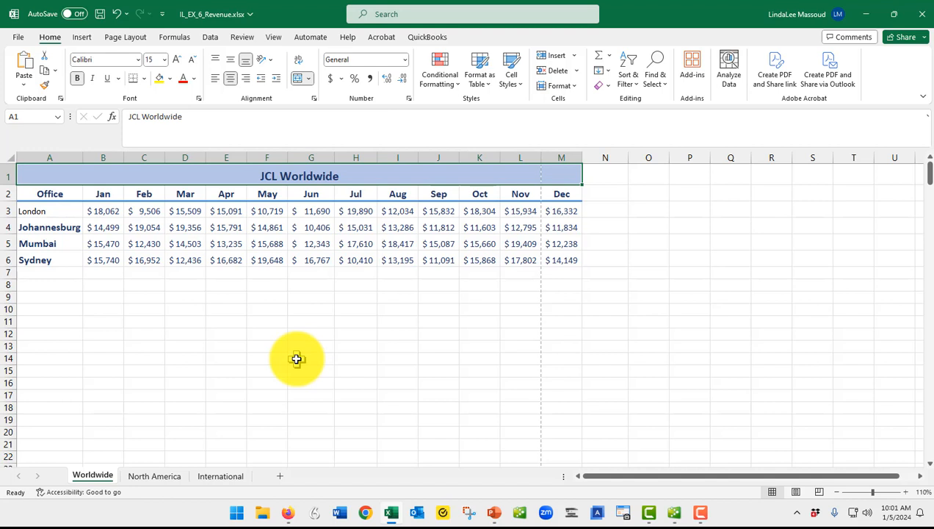
pyautogui.click(261, 515)
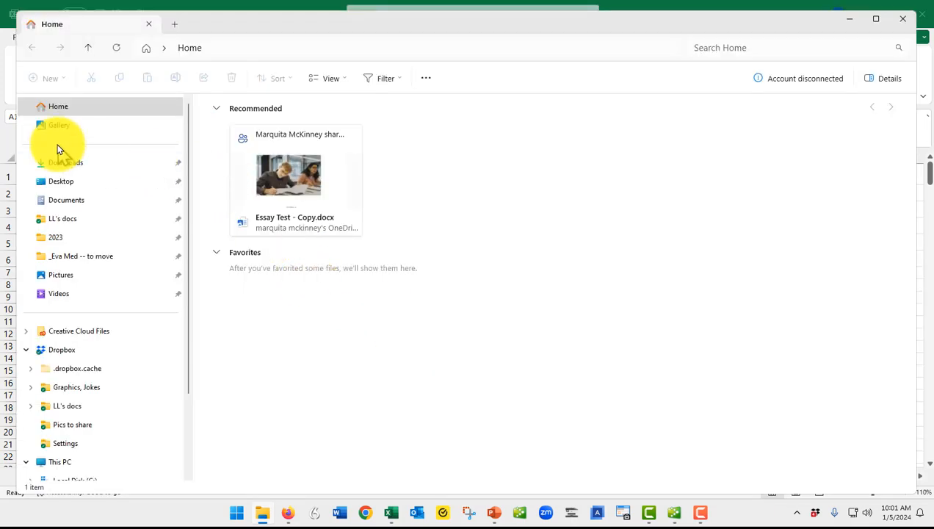
pyautogui.click(68, 163)
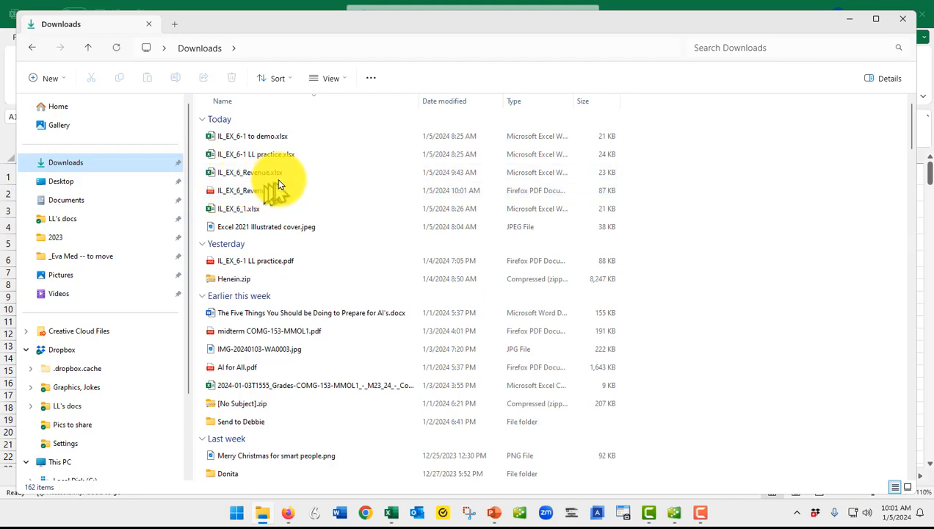
pyautogui.press('super')
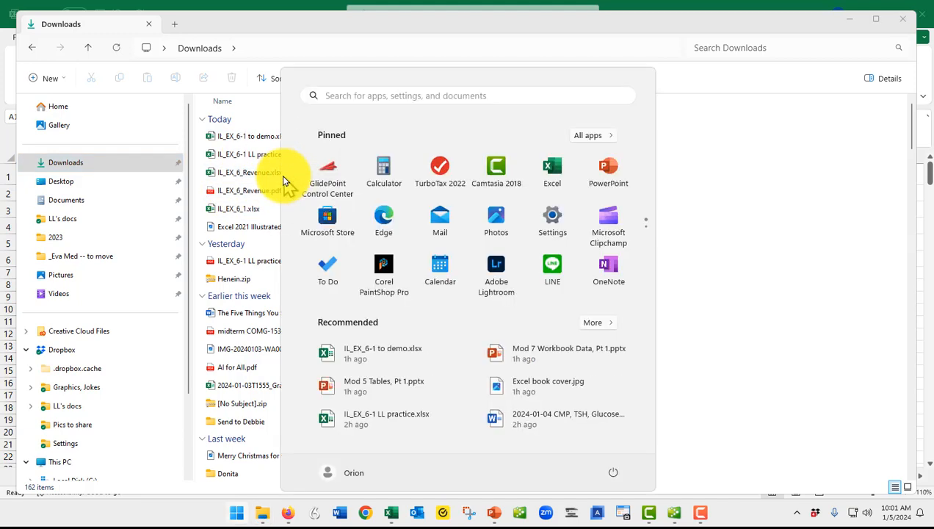
pyautogui.press('super')
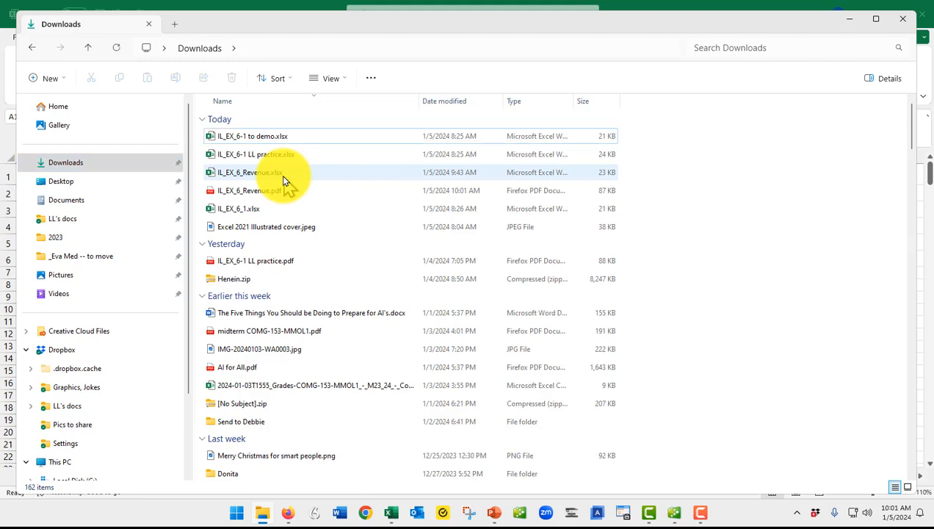
pyautogui.press('super')
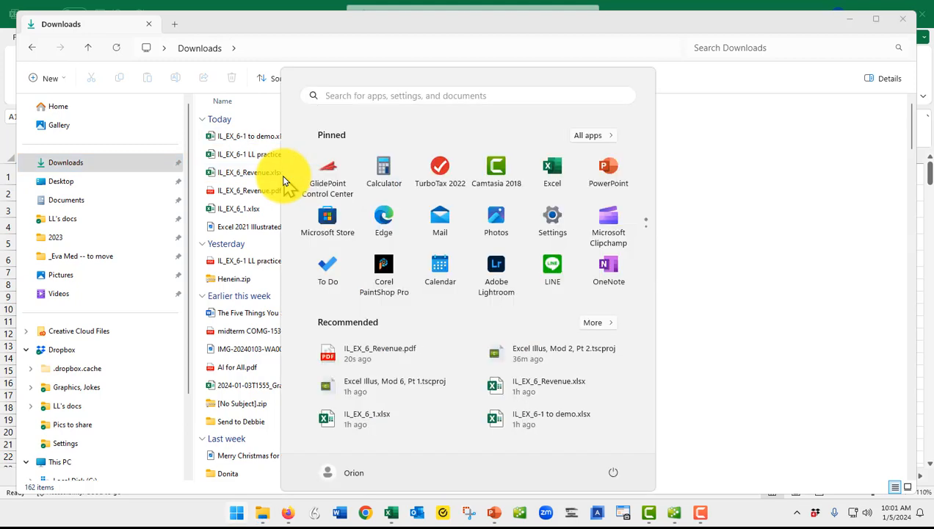
pyautogui.press('super')
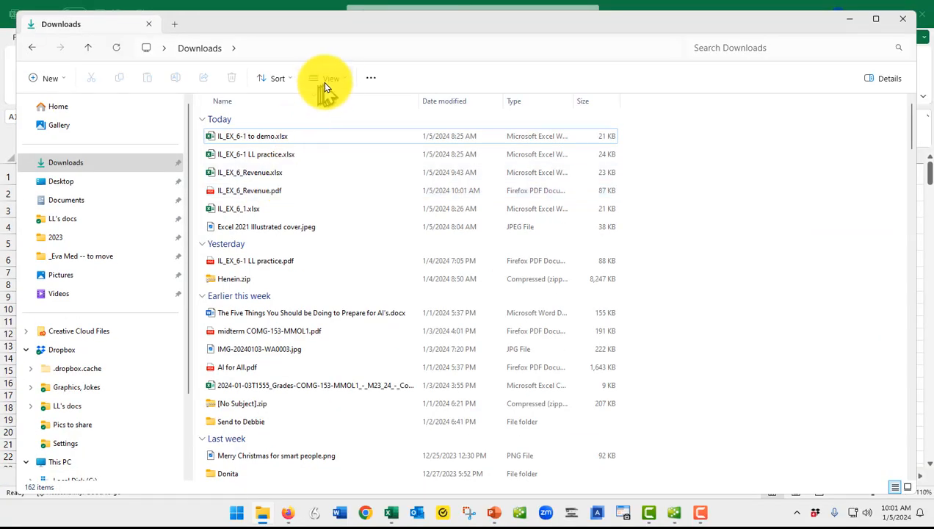
# - Examine the file name extensions setting among the Downloads folder's show options, and close the options without changing anything
pyautogui.click(339, 80)
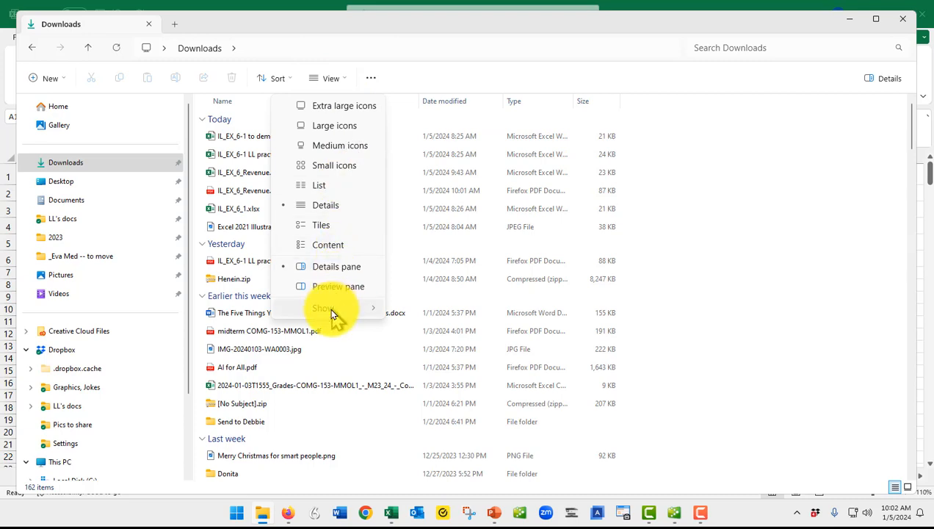
pyautogui.moveTo(330, 308)
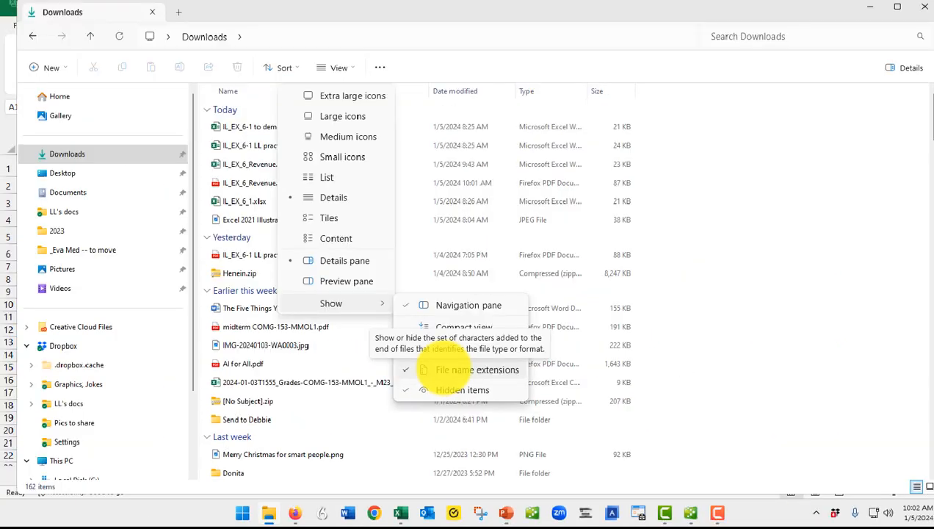
pyautogui.press('Escape')
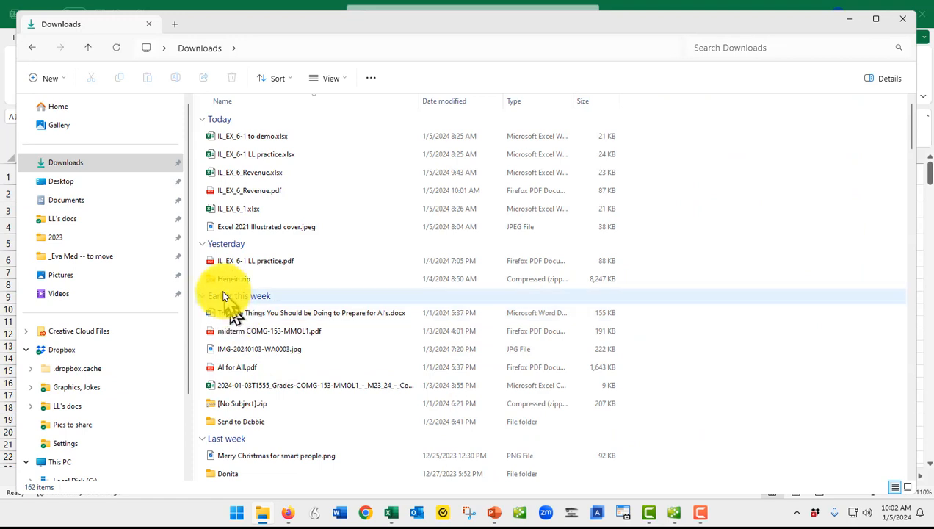